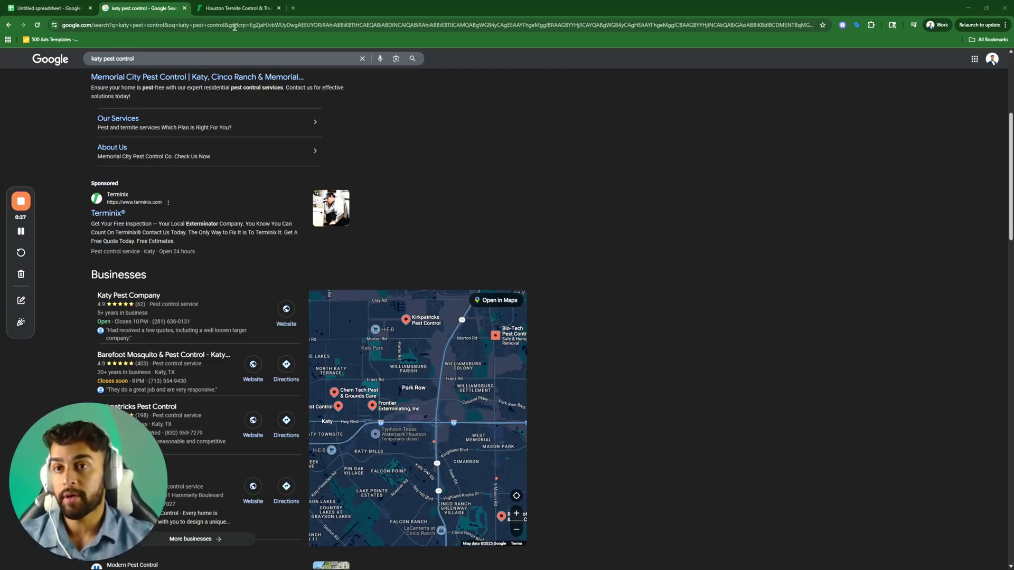
Bring up the Terminix Houston termite page and highlight the gclid value in its URL
left_click(238, 8)
mouse_move(516, 109)
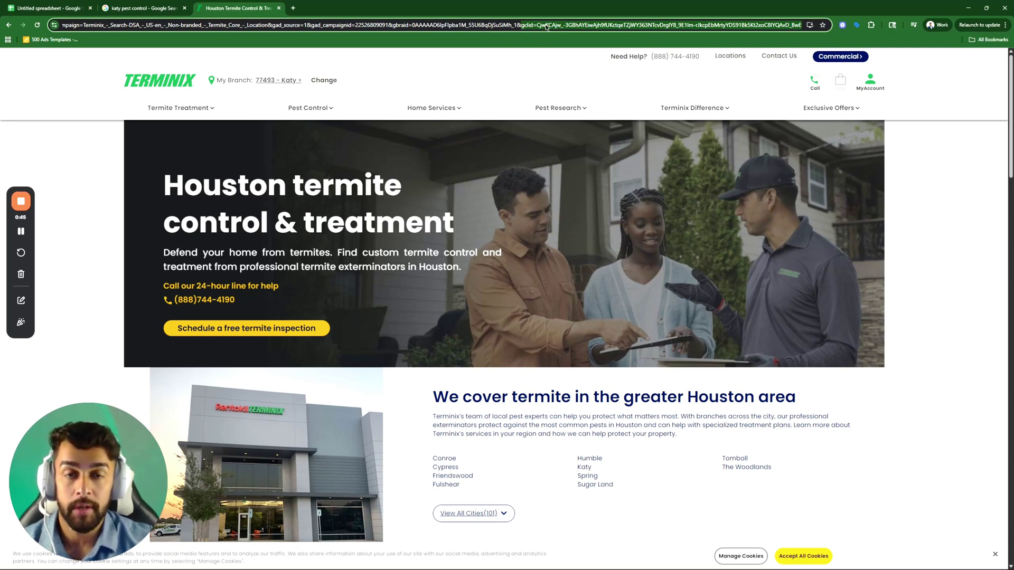
left_click(523, 25)
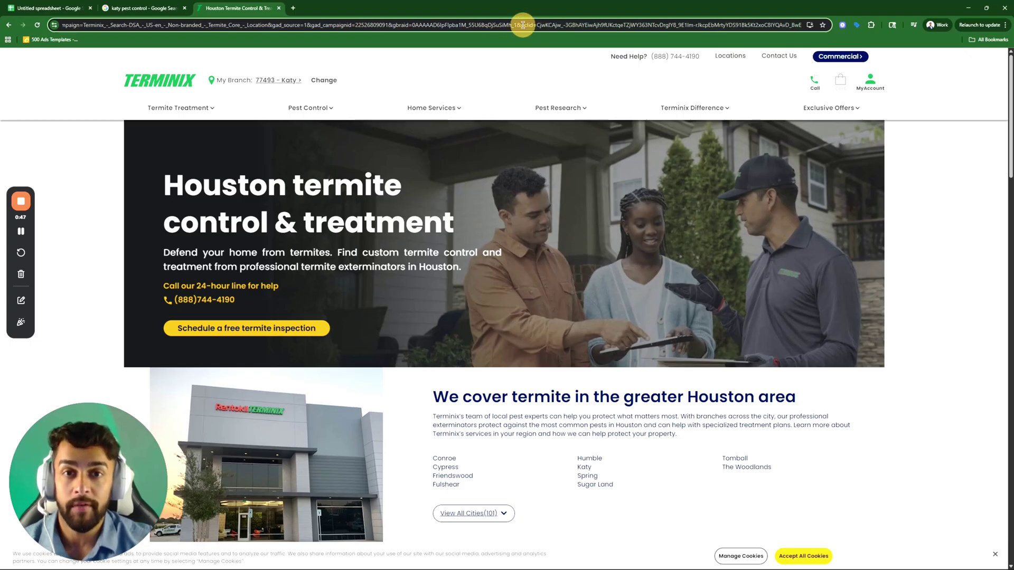
left_click_drag(523, 24, 835, 29)
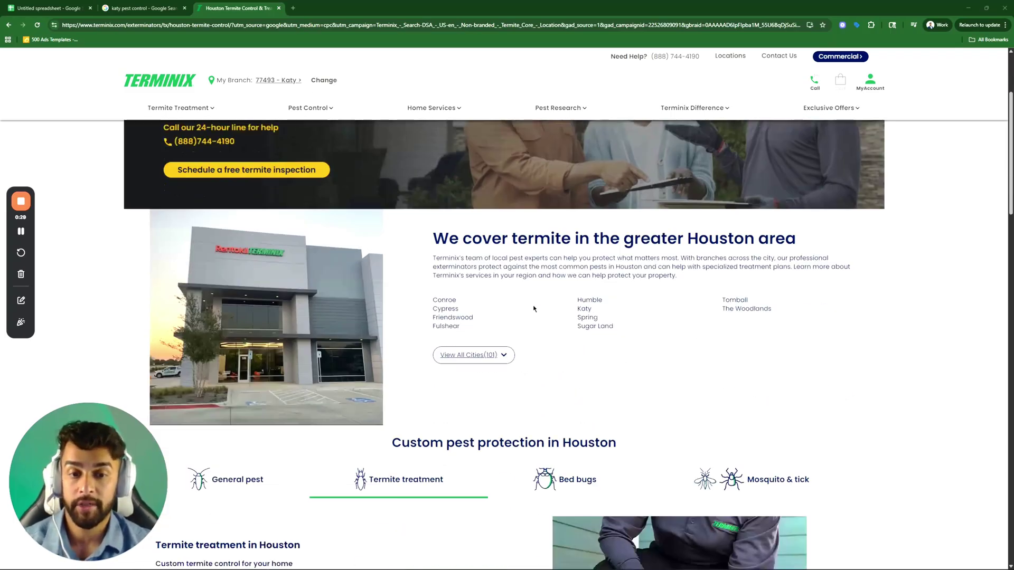
Open the 'Schedule a free termite inspection' page on the Terminix site
scroll(278, 209, "down", 2)
left_click(278, 209)
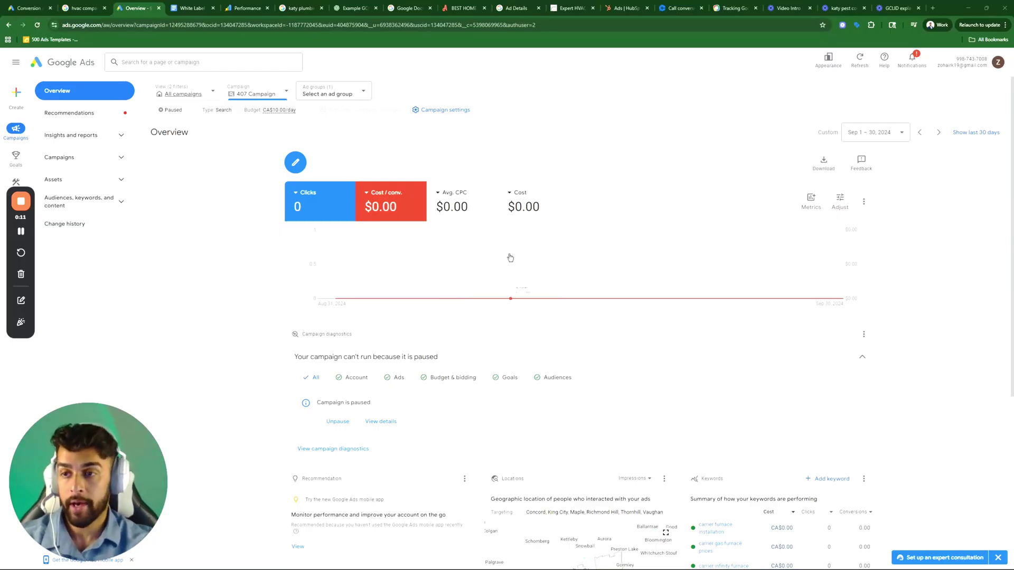
From Goals > Summary, start a new conversion action with Conversions offline ticked and add a data source
left_click_drag(33, 254, 159, 355)
left_click(15, 166)
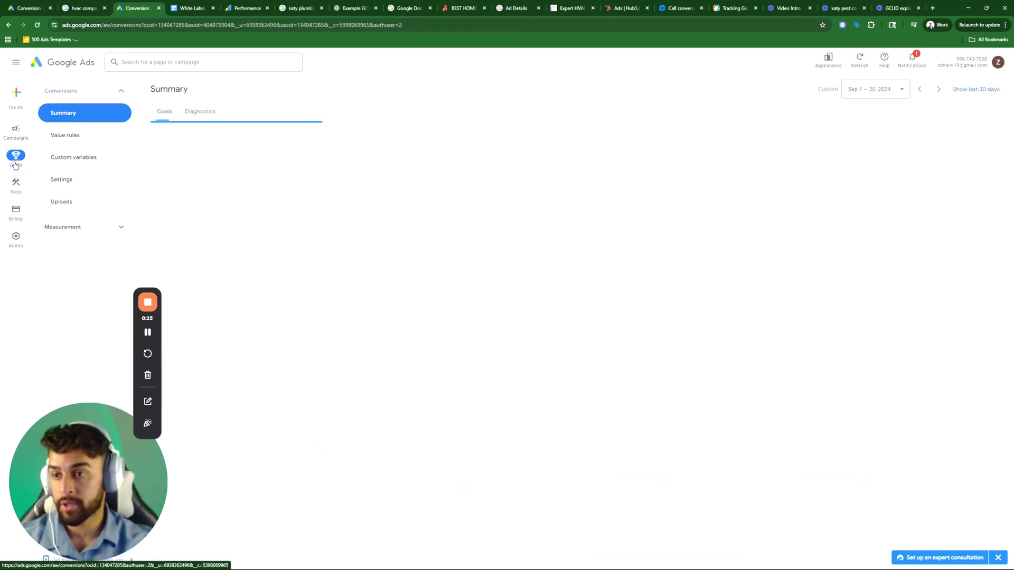
scroll(714, 334, "down", 2)
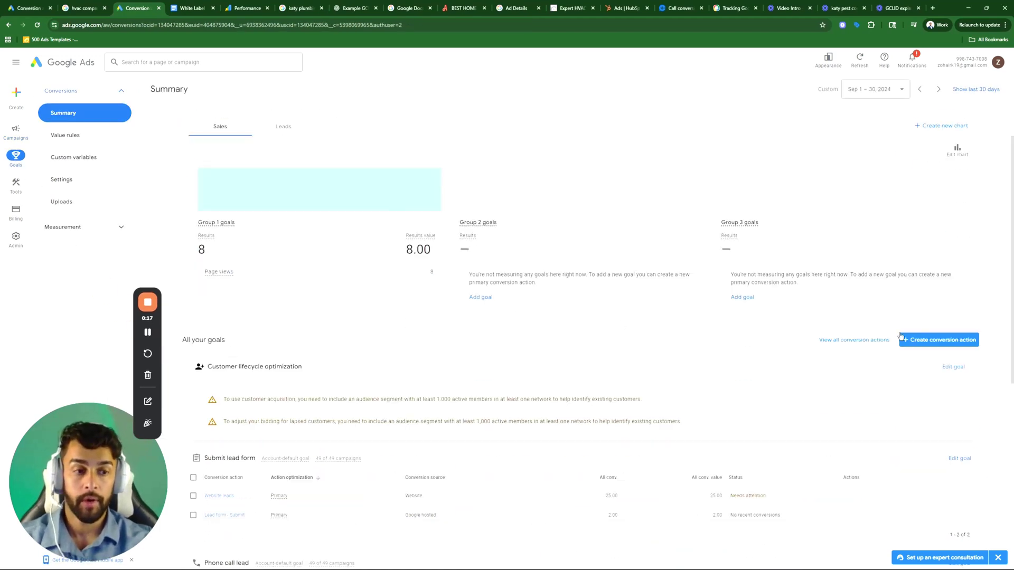
double_click(921, 334)
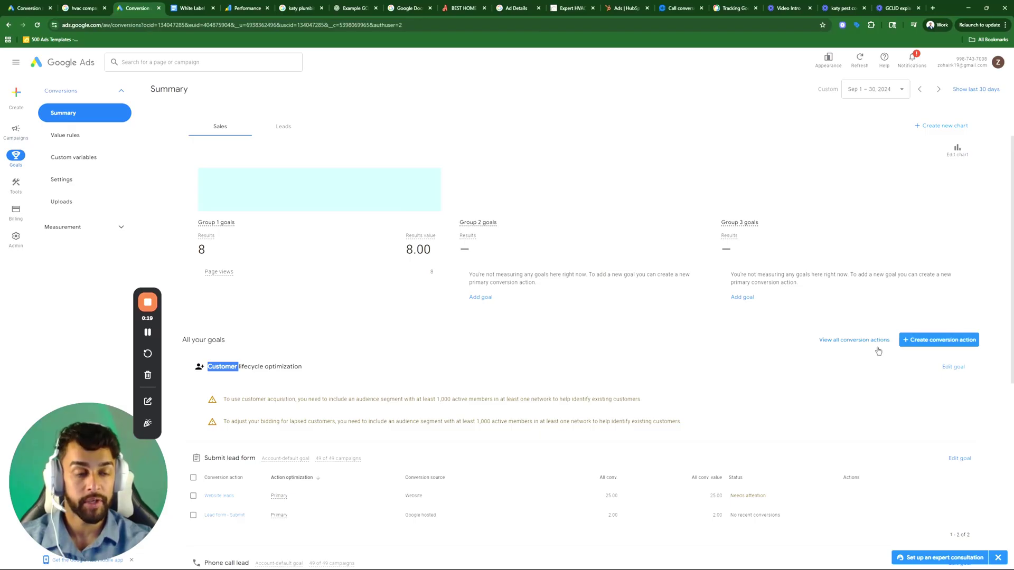
left_click(971, 342)
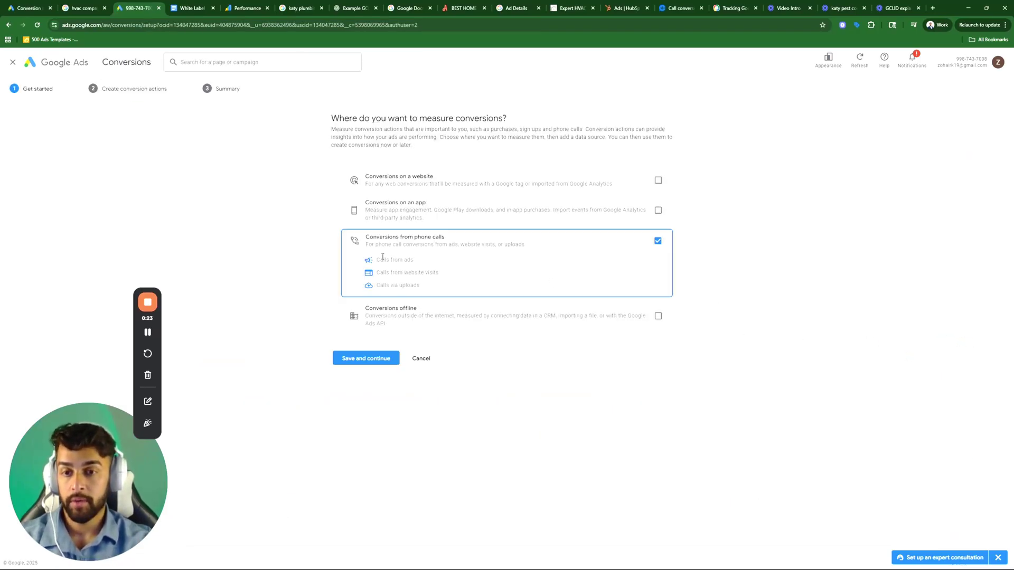
left_click(658, 316)
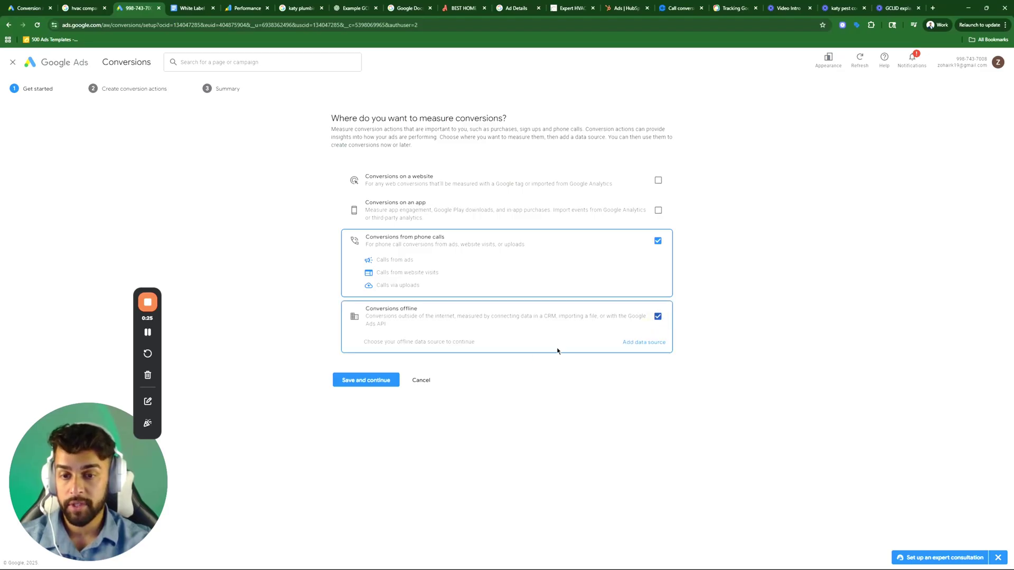
left_click(653, 343)
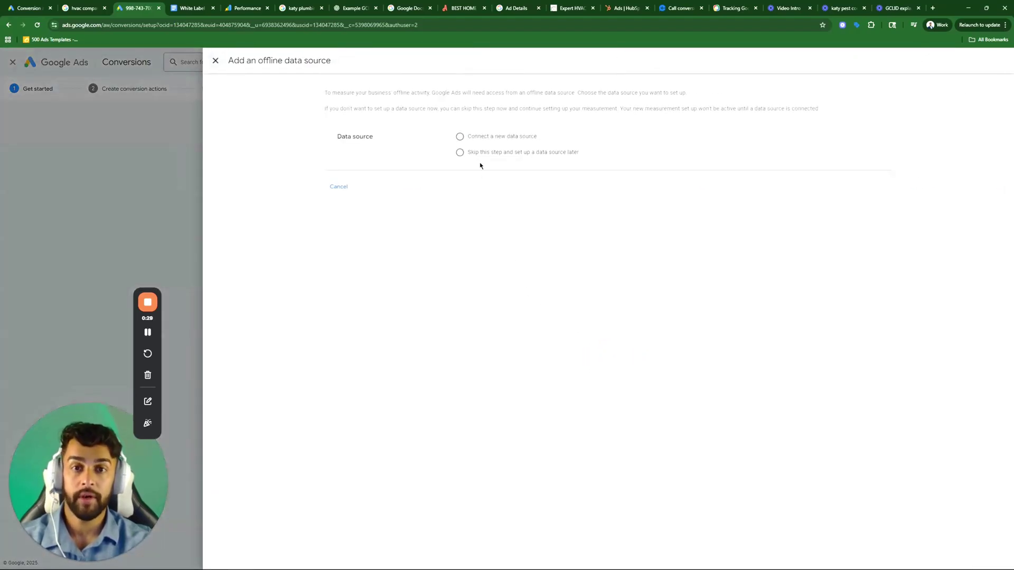
Choose Connect a new data source to link a HubSpot portal
left_click(459, 138)
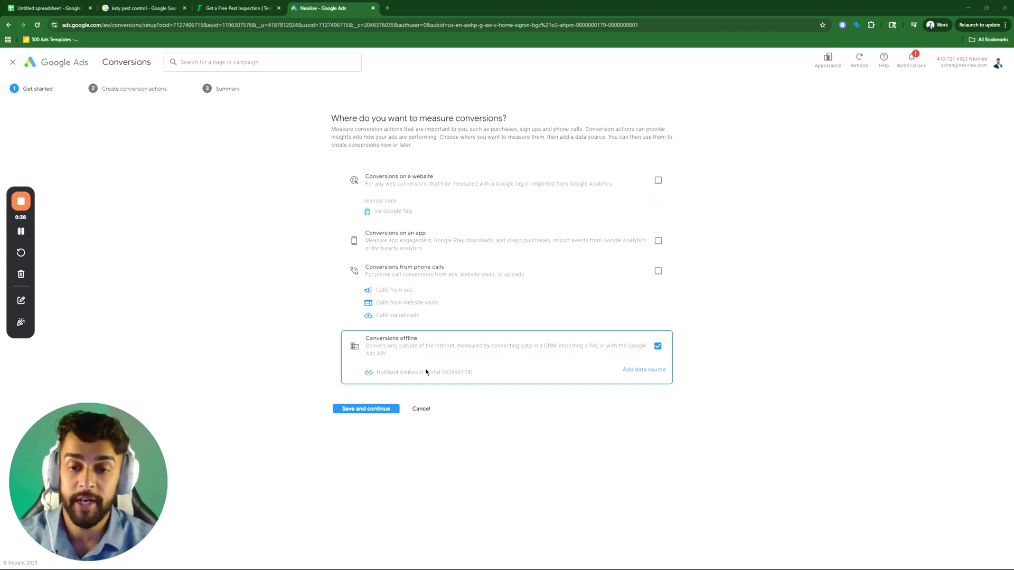
Continue, then pick Converted lead from the full list of conversion categories
left_click(373, 410)
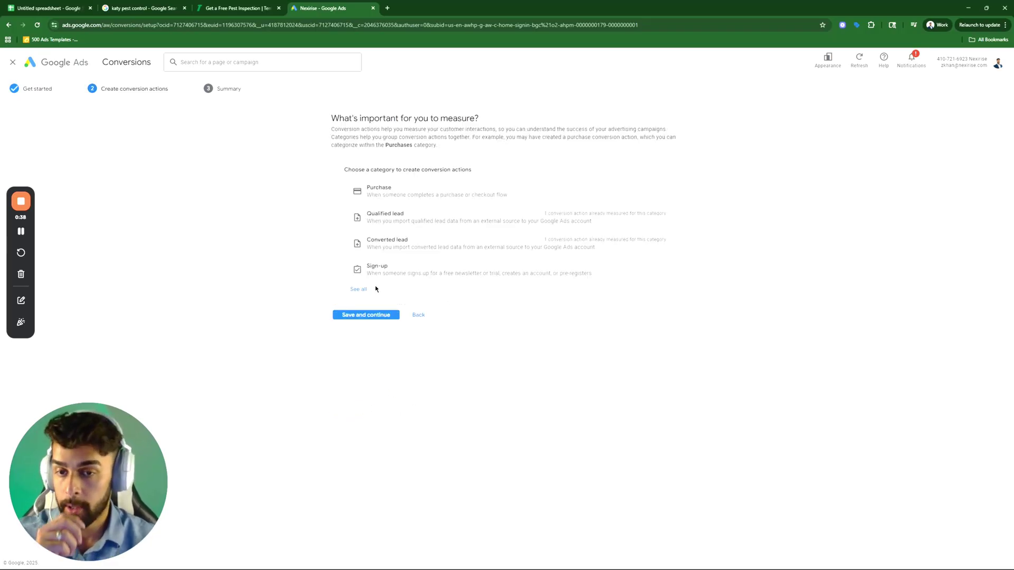
left_click(359, 289)
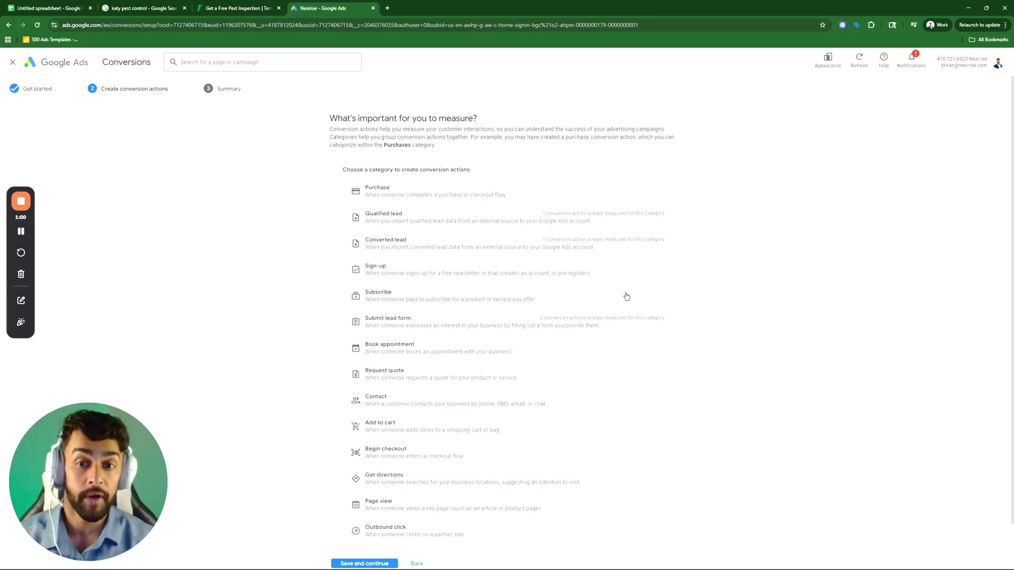
left_click(511, 242)
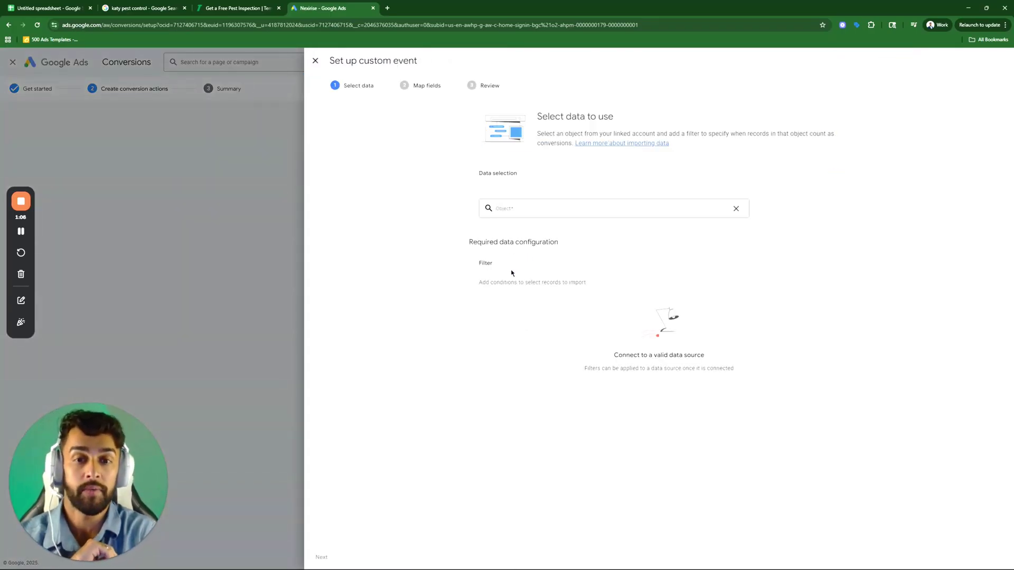
Import HubSpot Contacts whose Lifecycle Stage becomes Customer, then continue to field mapping
left_click(638, 208)
left_click(580, 231)
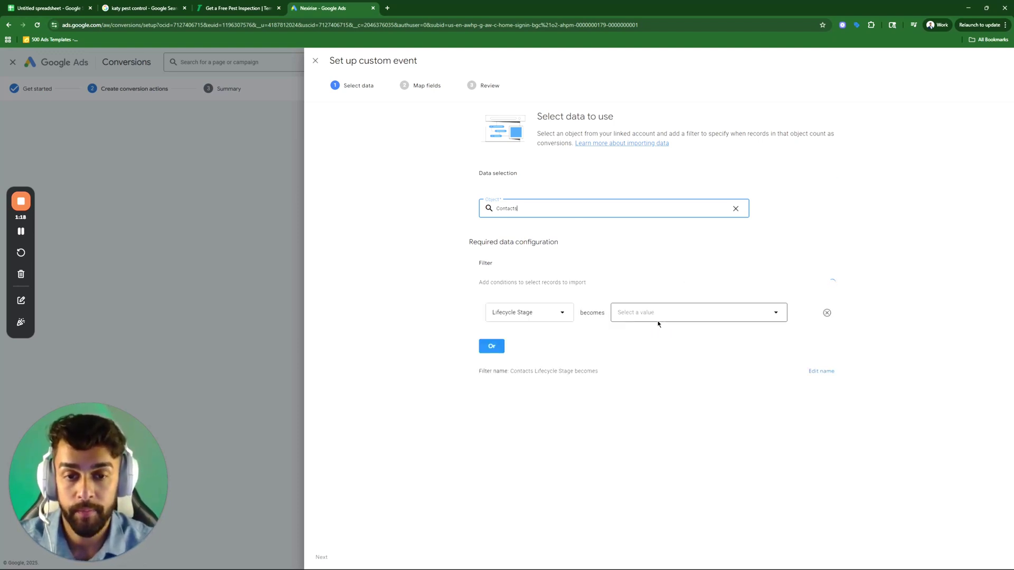
left_click(566, 311)
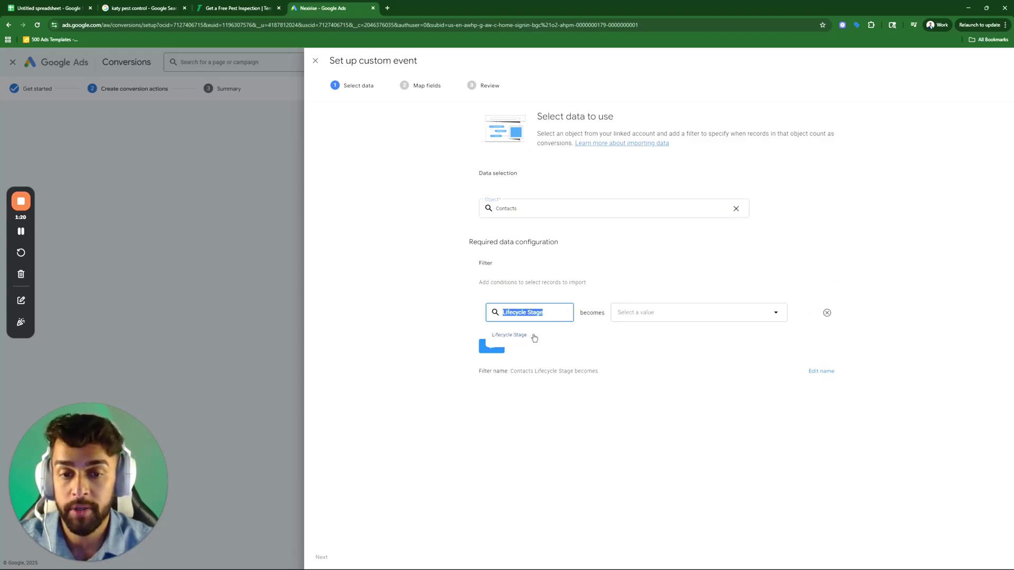
left_click(532, 335)
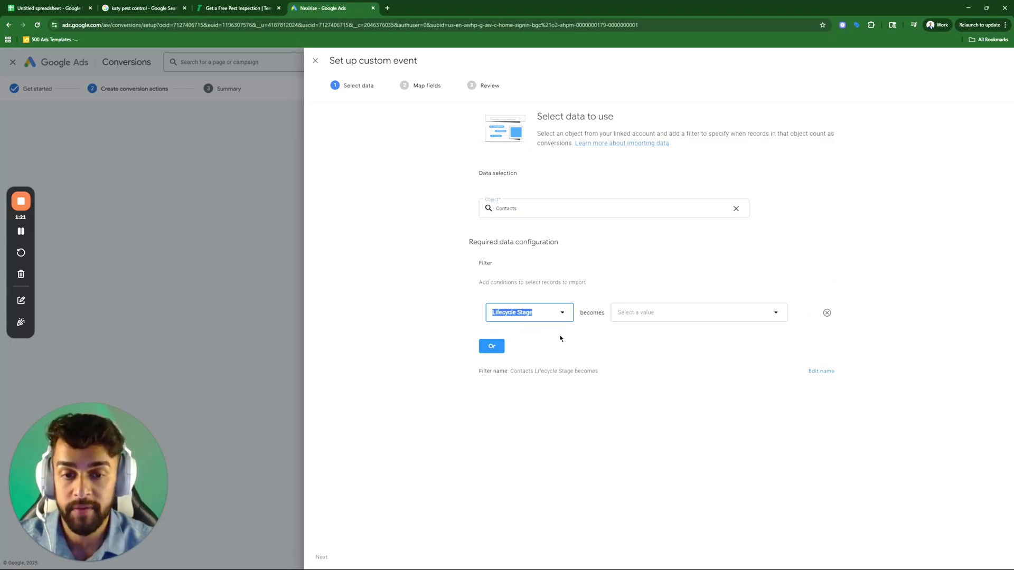
left_click(671, 310)
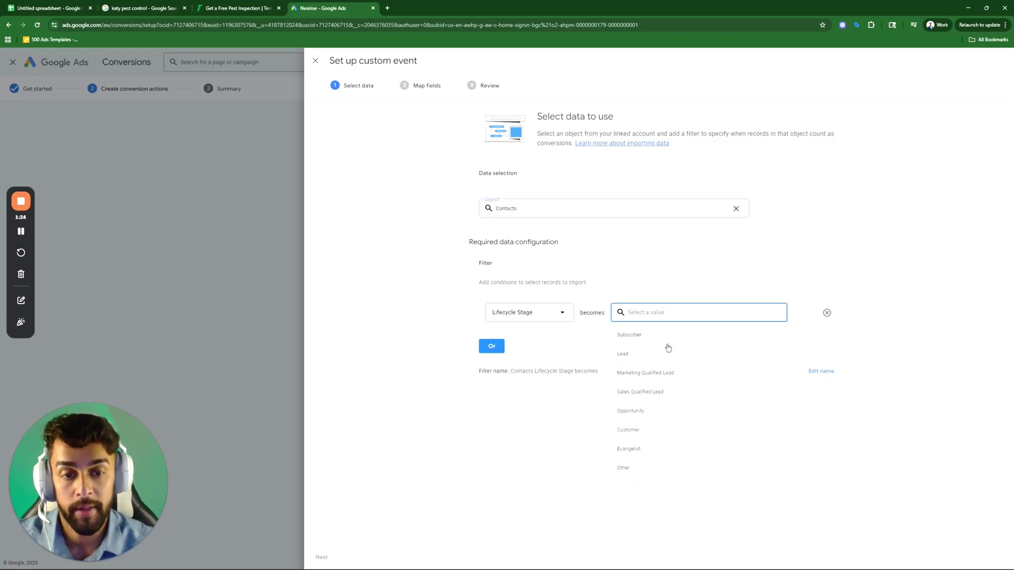
left_click(628, 430)
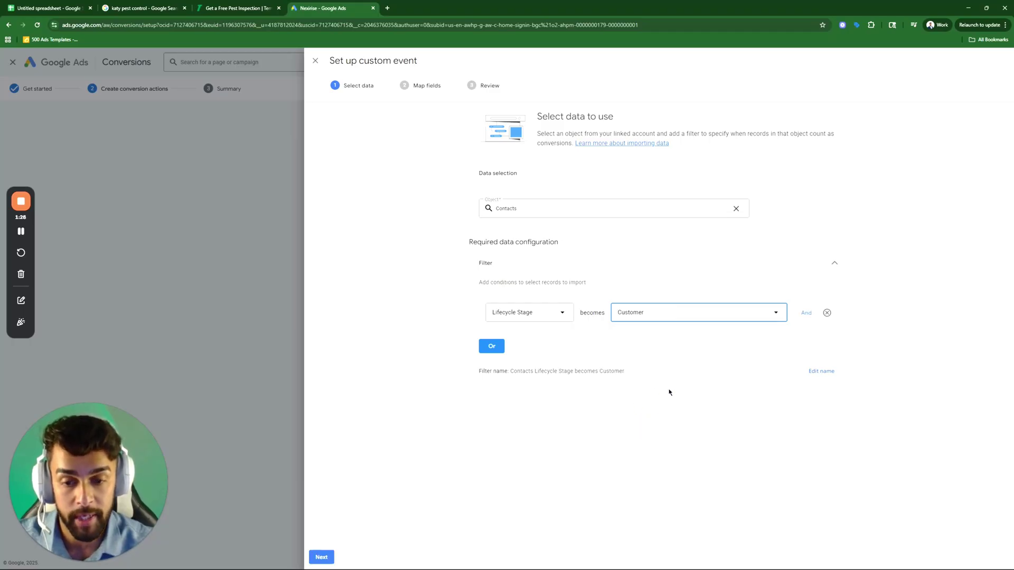
left_click(321, 558)
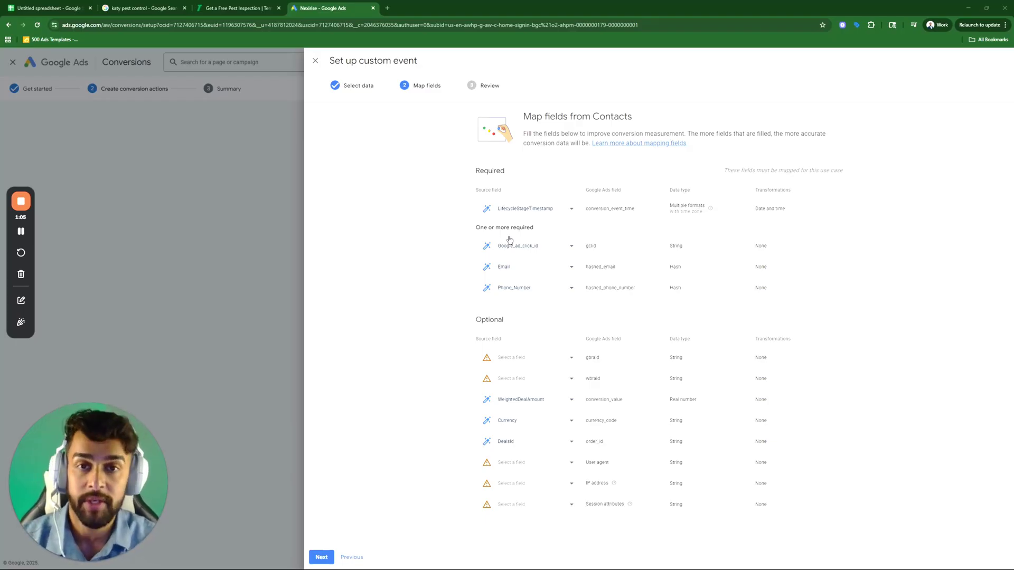
left_click(319, 558)
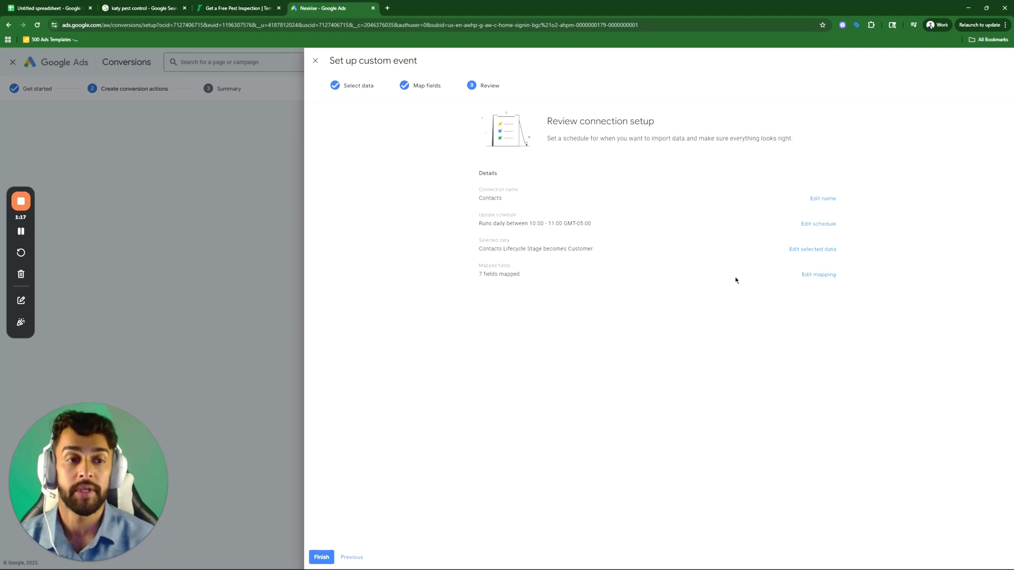
left_click(834, 224)
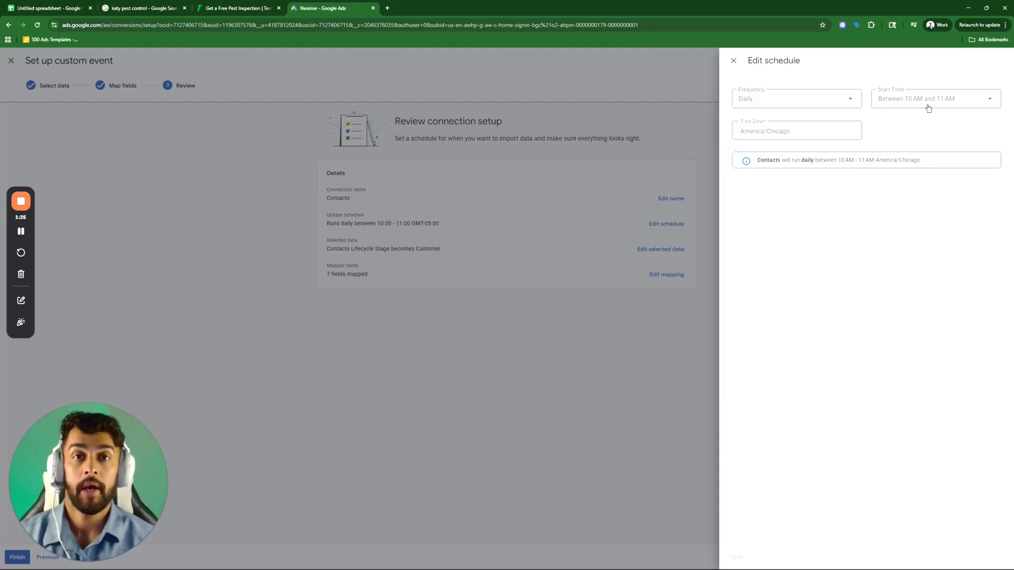
left_click(733, 60)
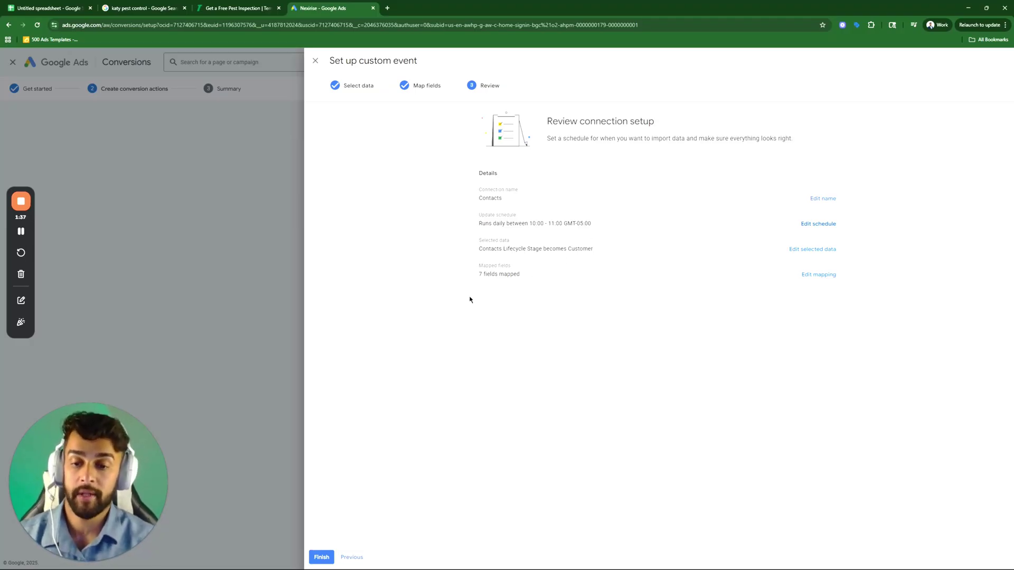
Finish the custom event, save the conversion action, and complete setup on the summary step
left_click(320, 557)
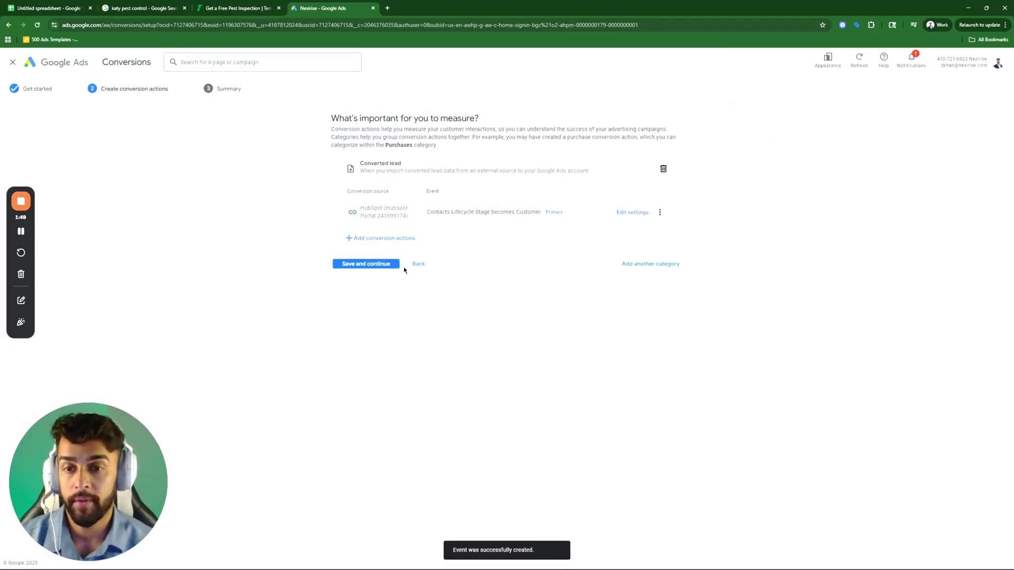
left_click(377, 264)
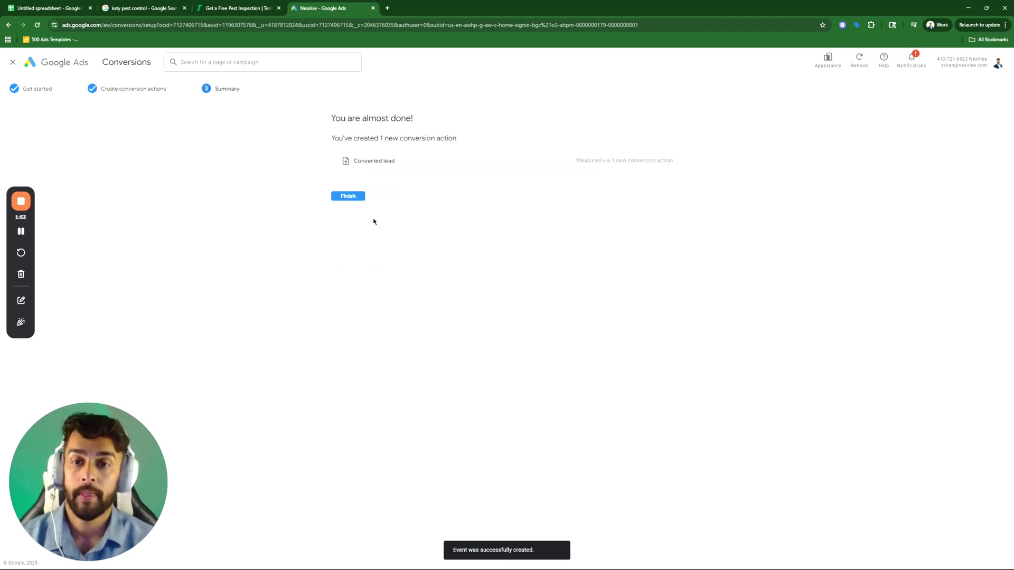
left_click(357, 196)
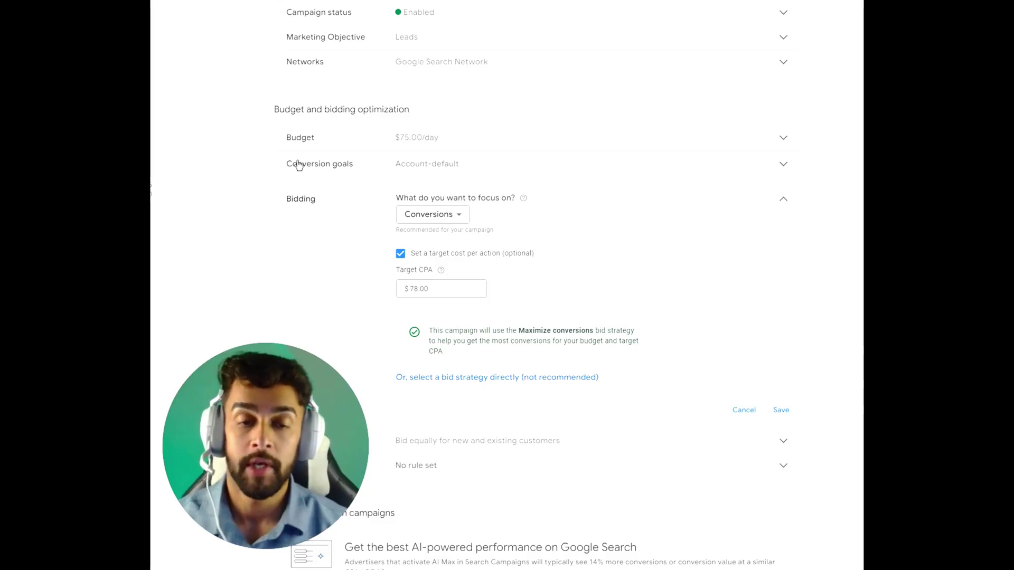
Change the bidding focus to Conversion value, keeping the 1,000% target ROAS
left_click(444, 216)
left_click(452, 259)
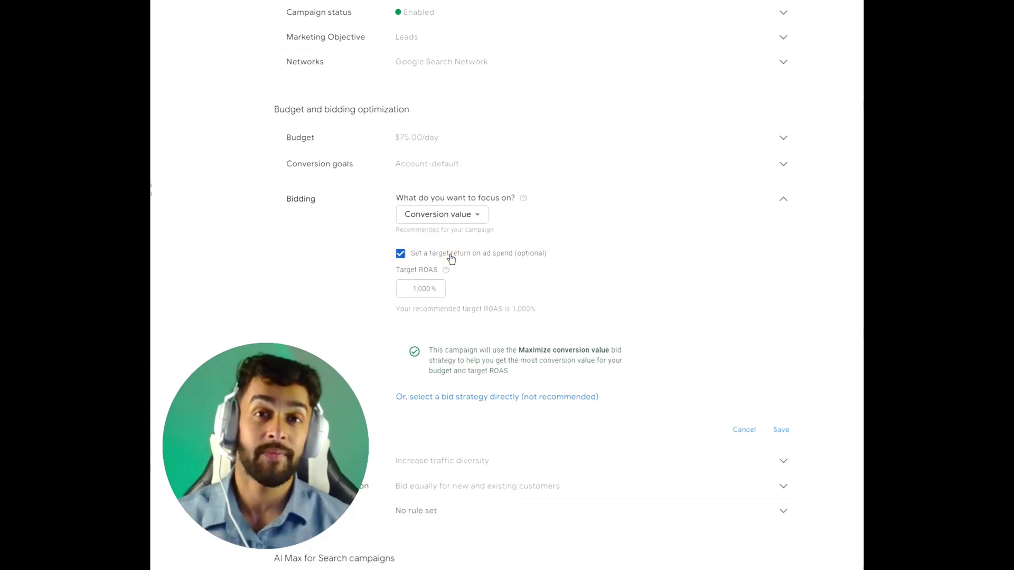